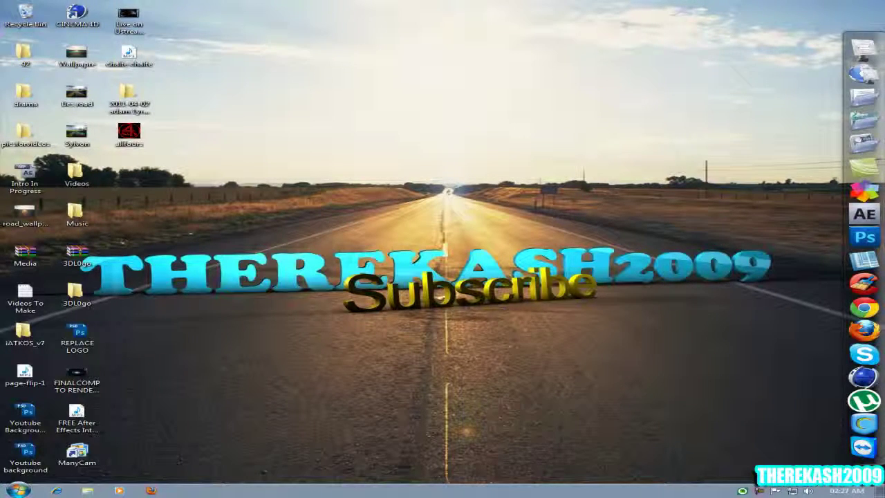
Step: Launch Camtasia Studio, then load techsmith.com in Firefox and open the Camtasia Studio 7.1 product page
left_click(861, 167)
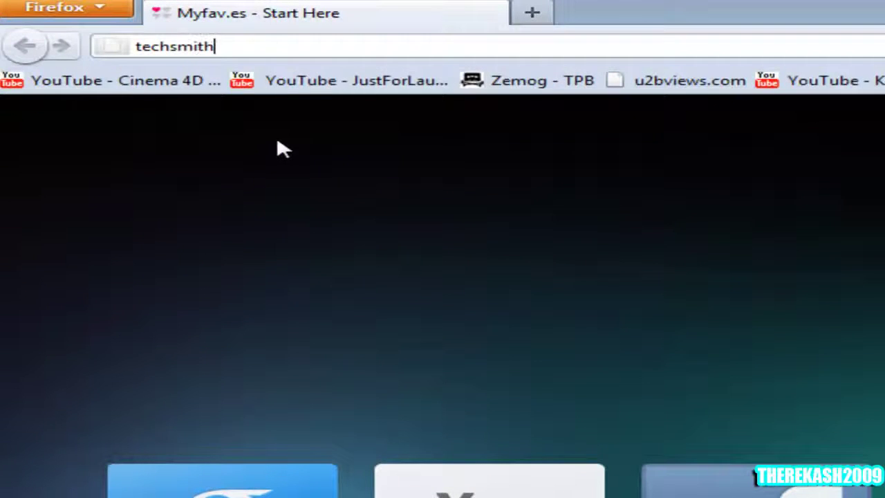
key("Return")
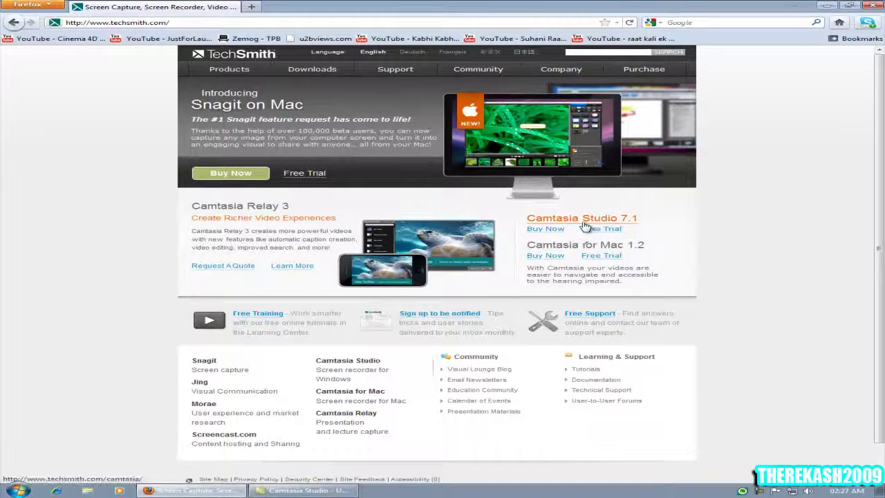
left_click(578, 220)
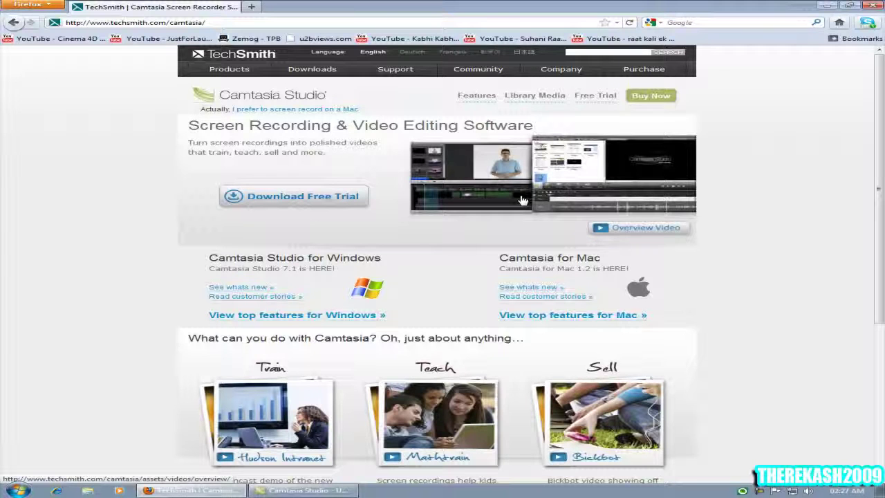
Step: Close Firefox and start importing media from the My Documents > Camtasia Studio folder
left_click(872, 6)
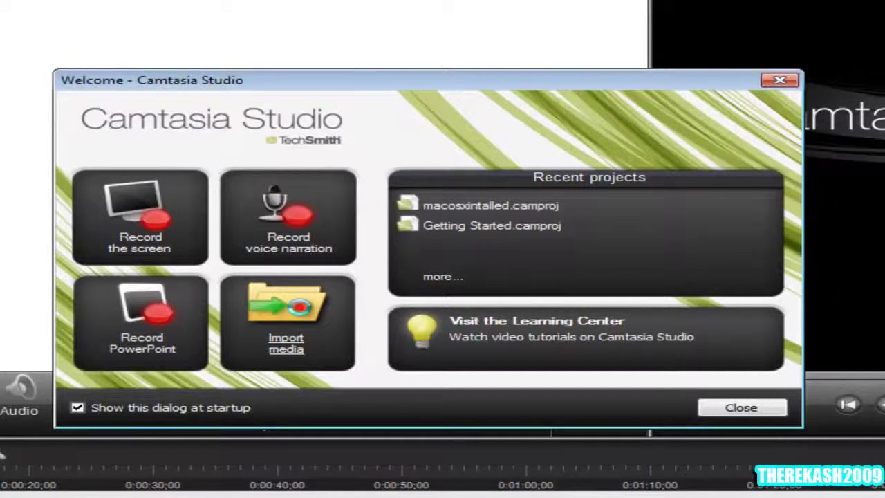
left_click(354, 280)
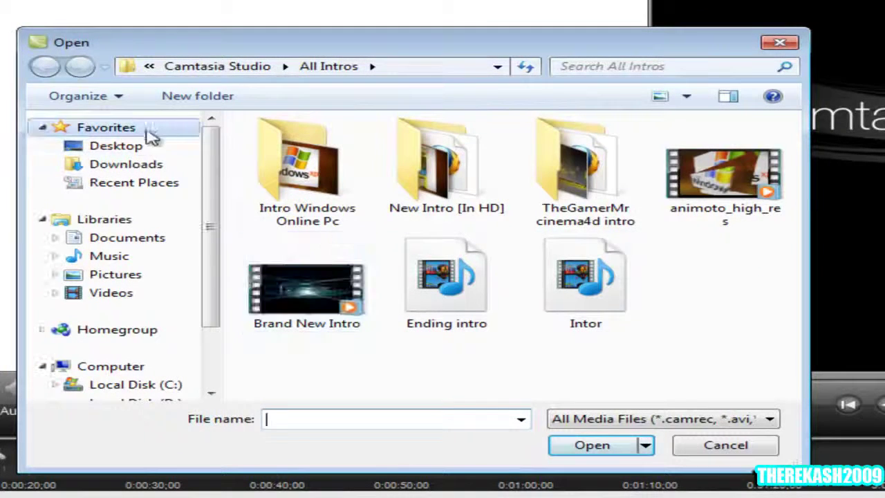
left_click(218, 67)
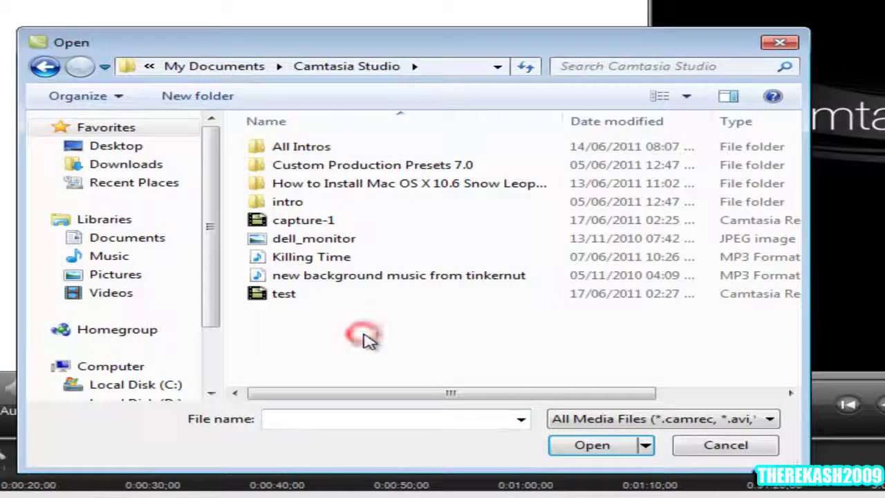
left_click_drag(484, 392, 572, 394)
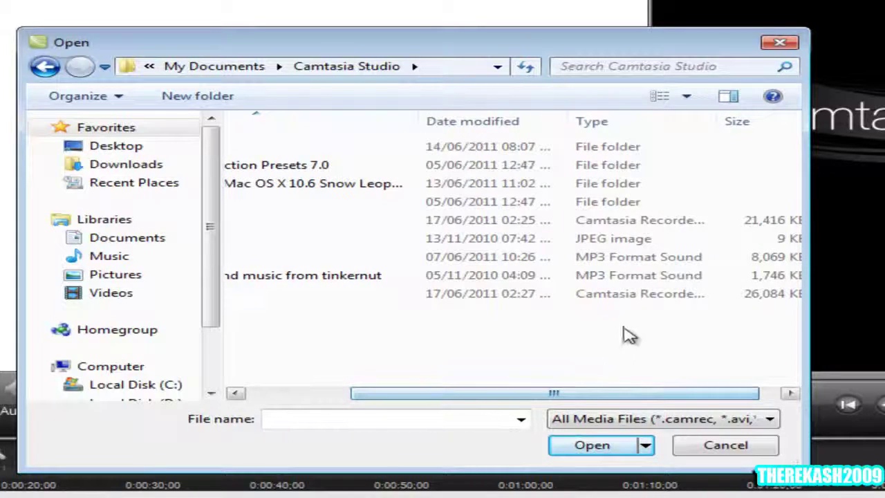
left_click(707, 122)
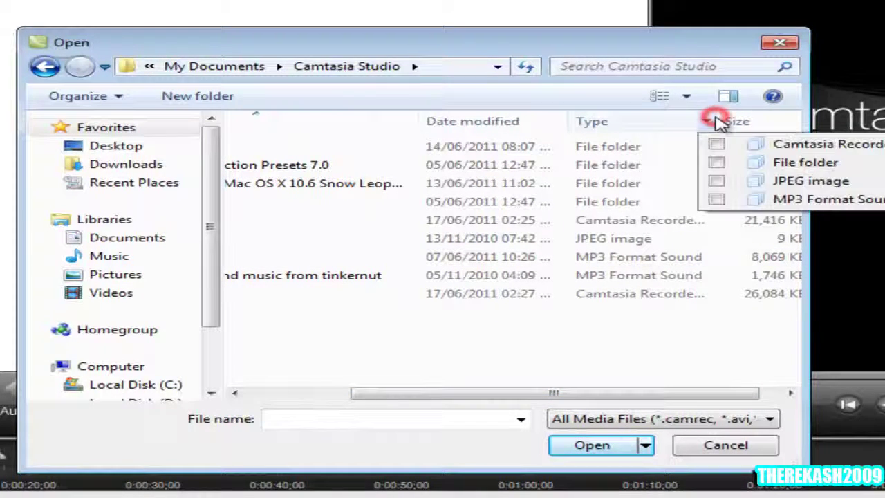
left_click_drag(719, 121, 796, 126)
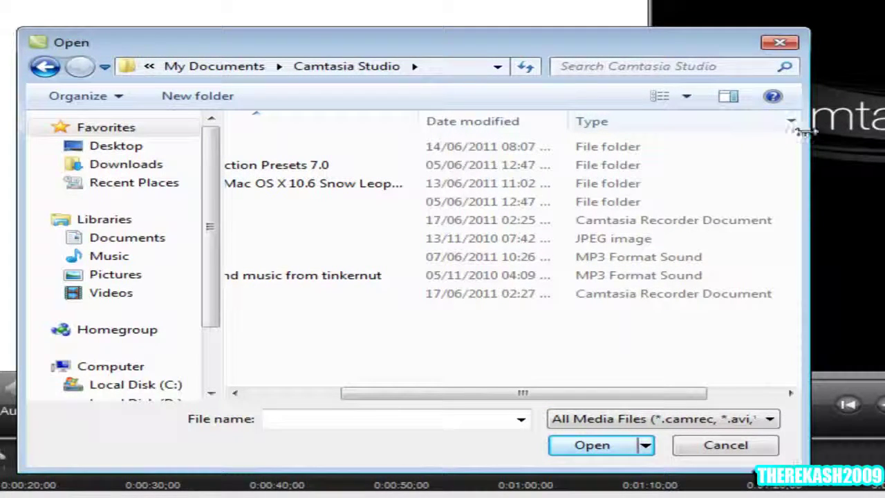
Step: Import the test.camrec recording and drag it from the Clip Bin onto the timeline
left_click_drag(599, 391, 471, 396)
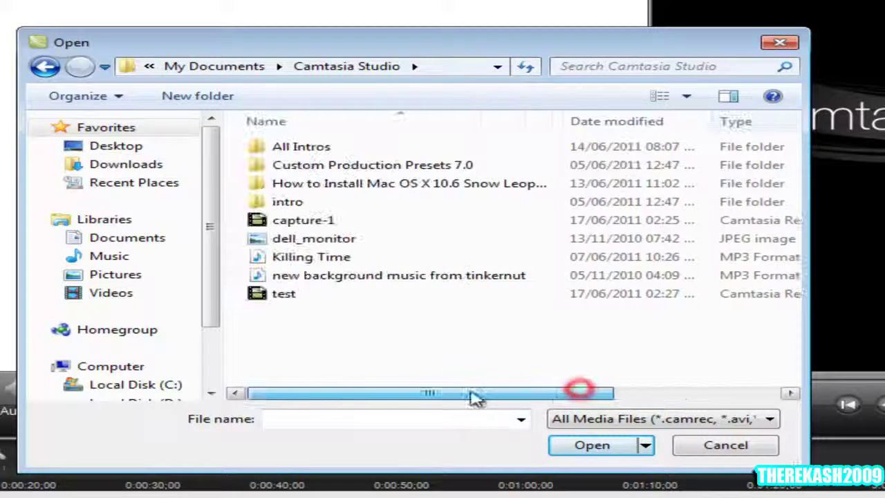
left_click(319, 295)
left_click(599, 448)
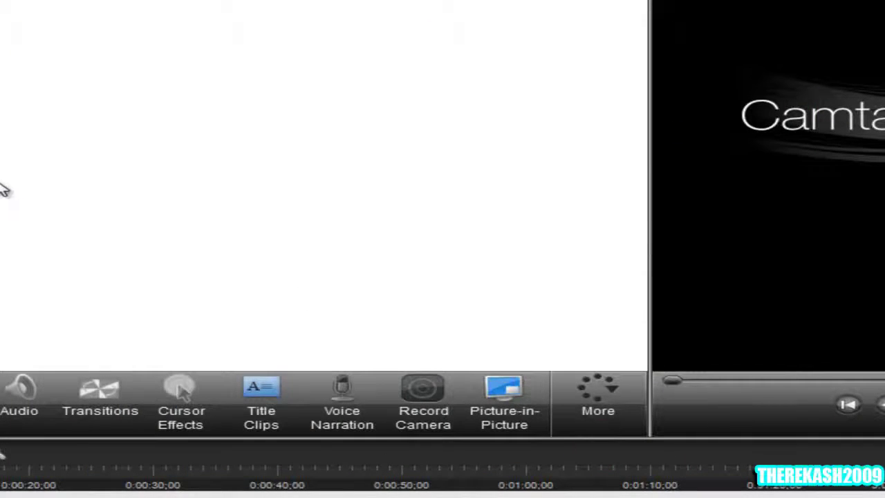
left_click_drag(39, 69, 99, 395)
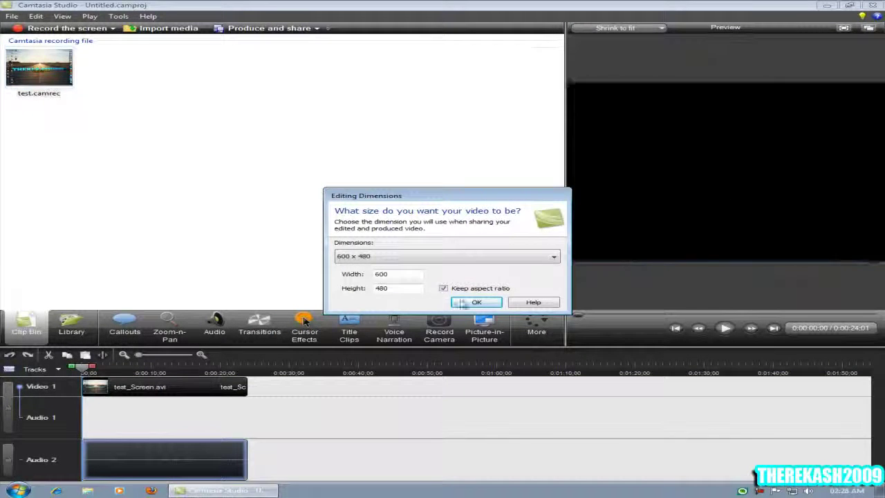
Step: Accept 600x480 editing dimensions and set the default Zoom-n-Pan duration to Instant in Options
left_click(465, 303)
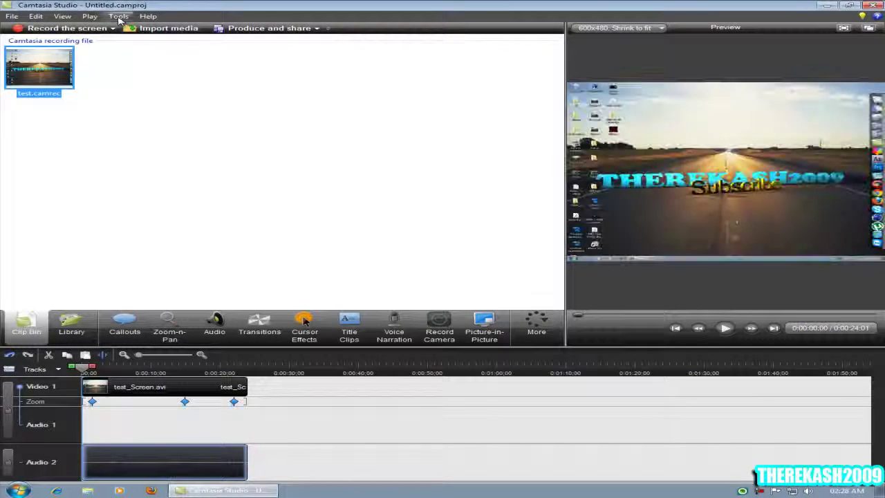
left_click(119, 16)
left_click(145, 201)
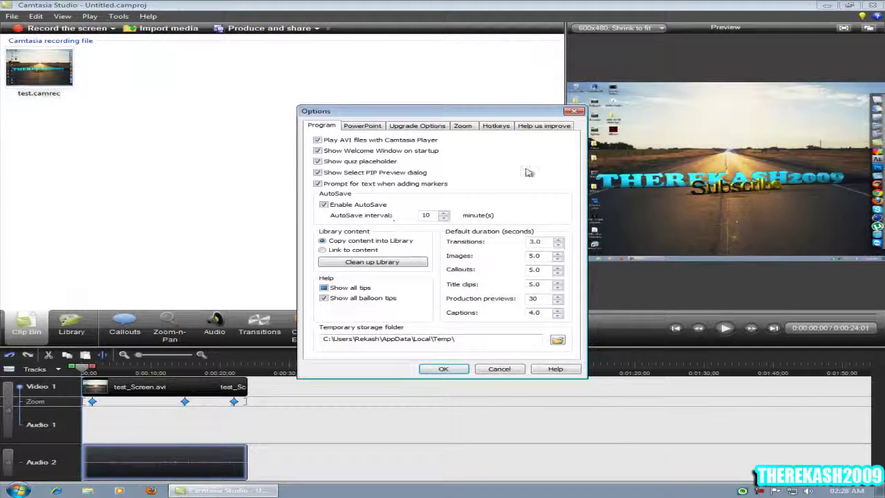
left_click(470, 129)
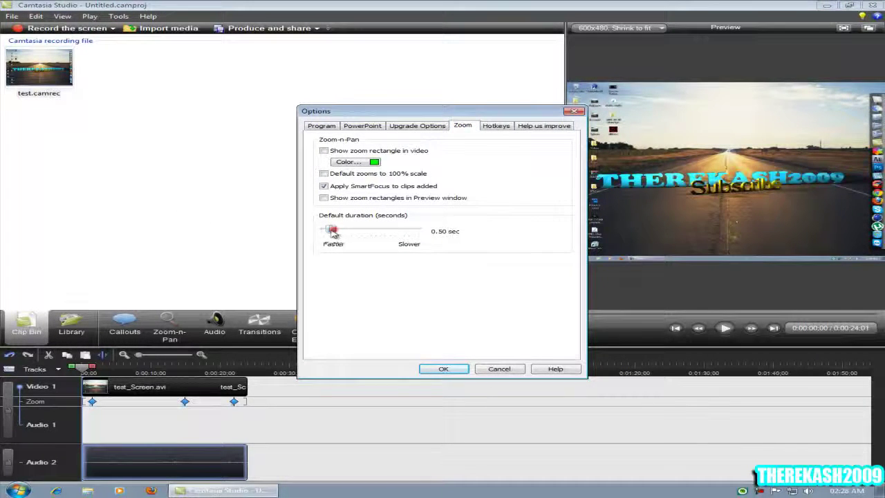
left_click_drag(331, 233, 325, 234)
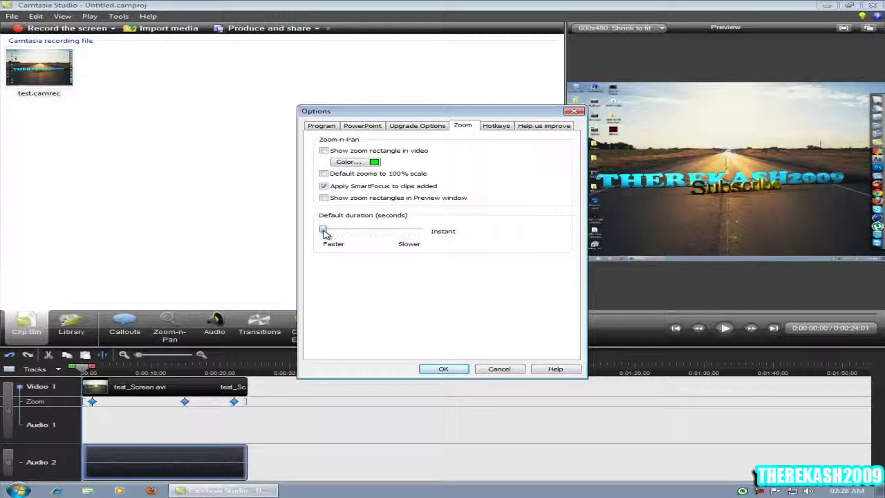
left_click(443, 369)
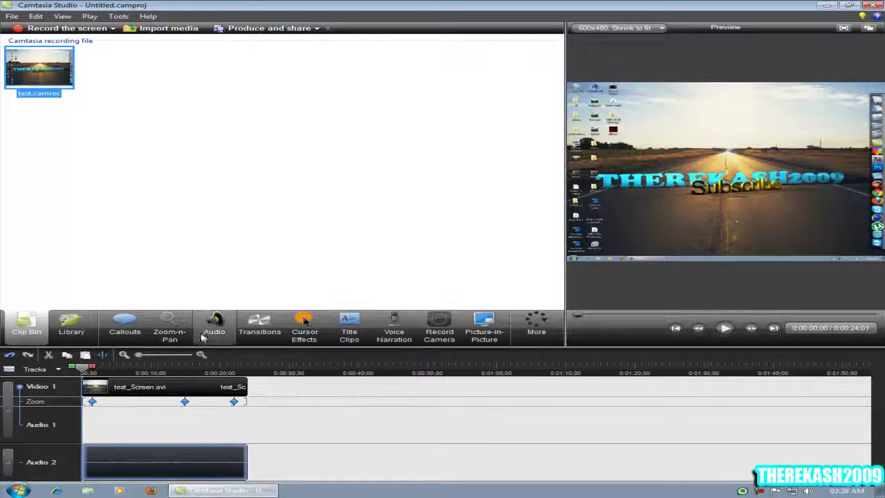
Step: Apply SmartFocus zoom keyframes to the whole timeline and preview the clip
left_click(173, 327)
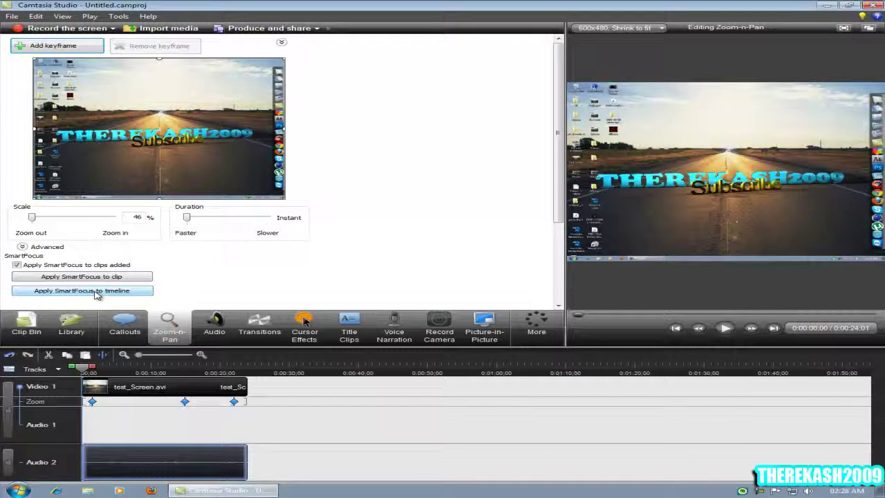
left_click(97, 291)
left_click(495, 275)
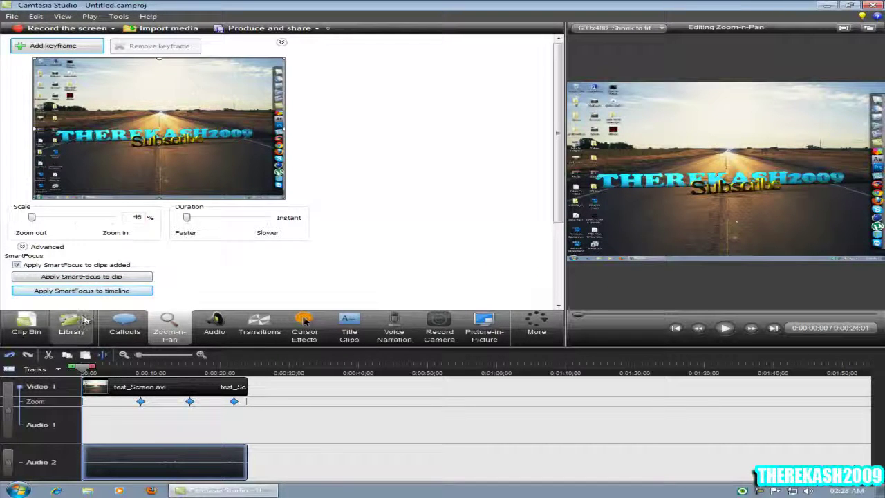
left_click(304, 331)
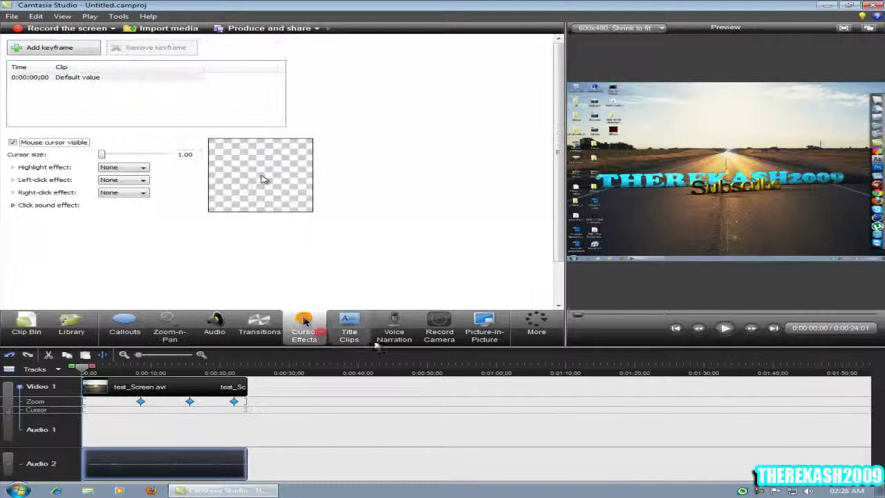
left_click(727, 328)
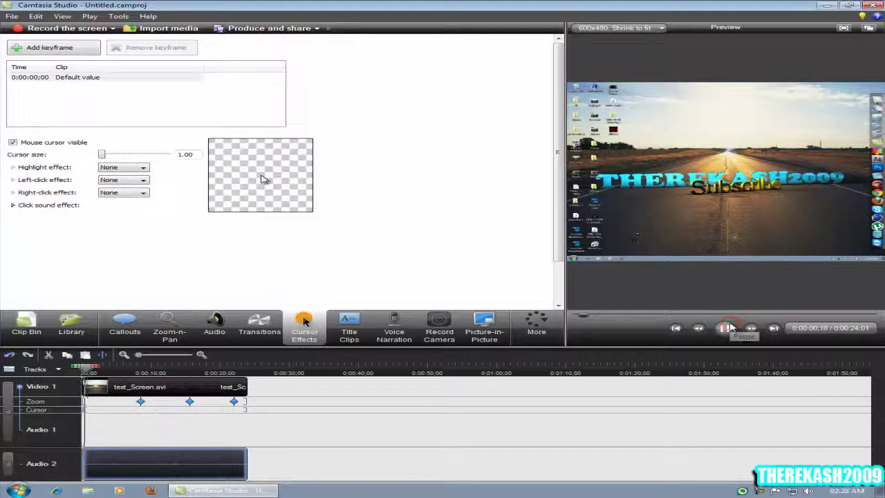
left_click(723, 330)
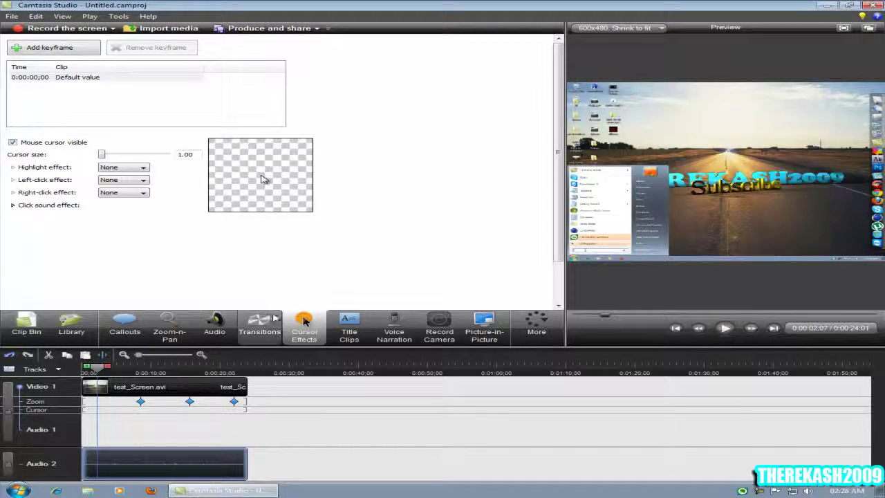
Step: Add a zoom keyframe scaled to 116% framing the Start menu
left_click(169, 325)
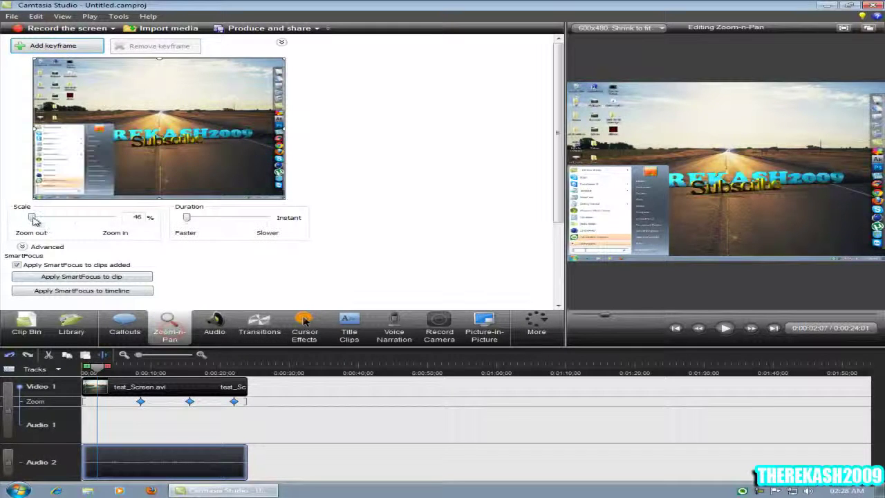
left_click_drag(31, 218, 65, 218)
left_click_drag(102, 182, 102, 193)
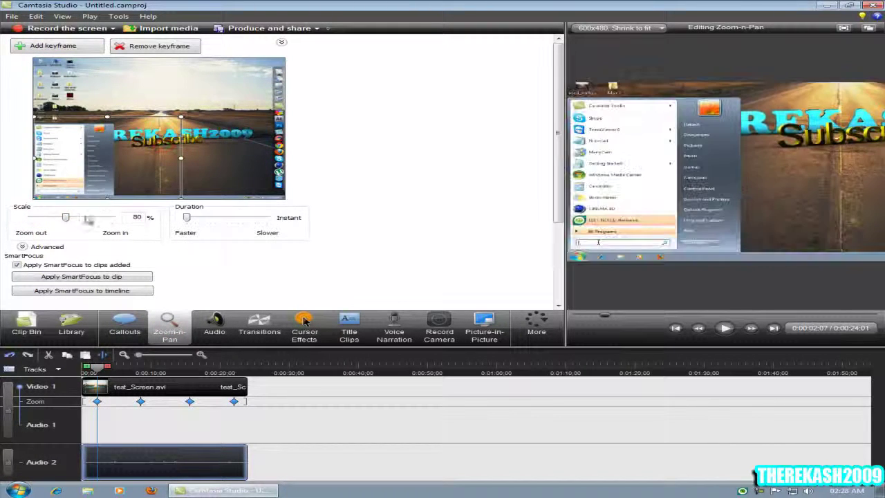
left_click_drag(73, 220, 84, 220)
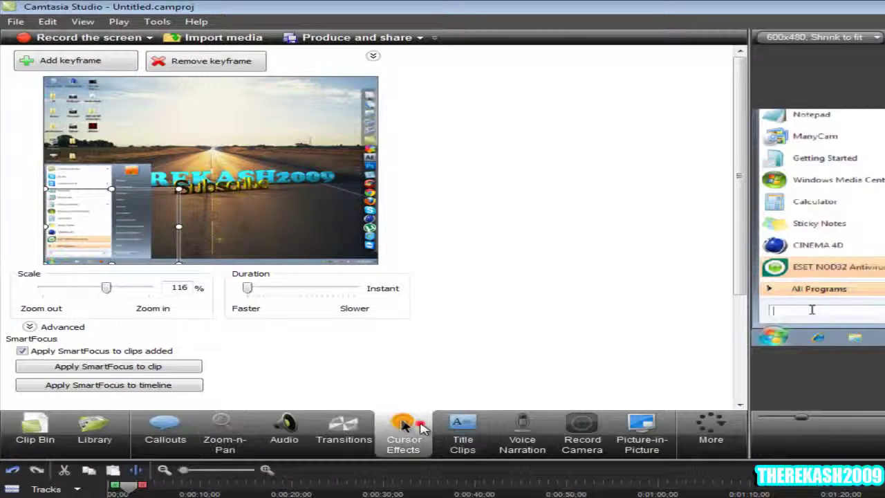
Step: Add a cursor keyframe at 0:00:02;07 with a Spotlight highlight: size 76.2, opacity 71, blur 1.8
left_click(419, 427)
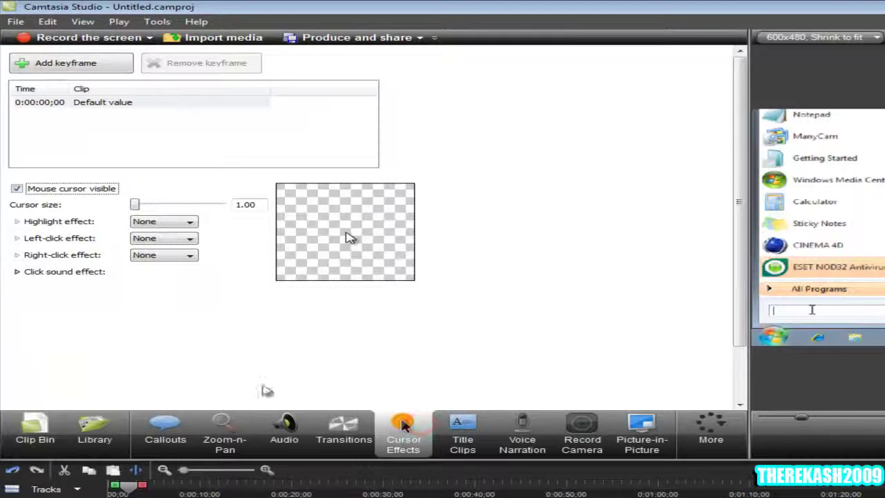
left_click(97, 63)
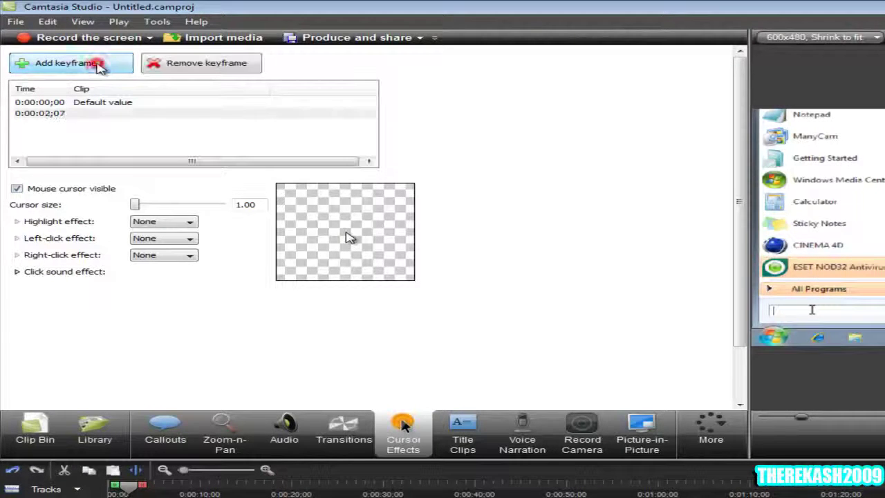
left_click(168, 222)
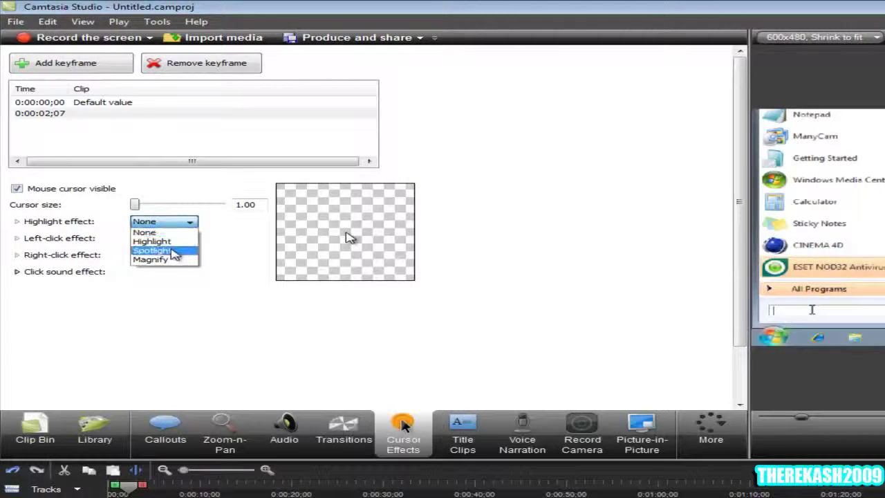
left_click(174, 250)
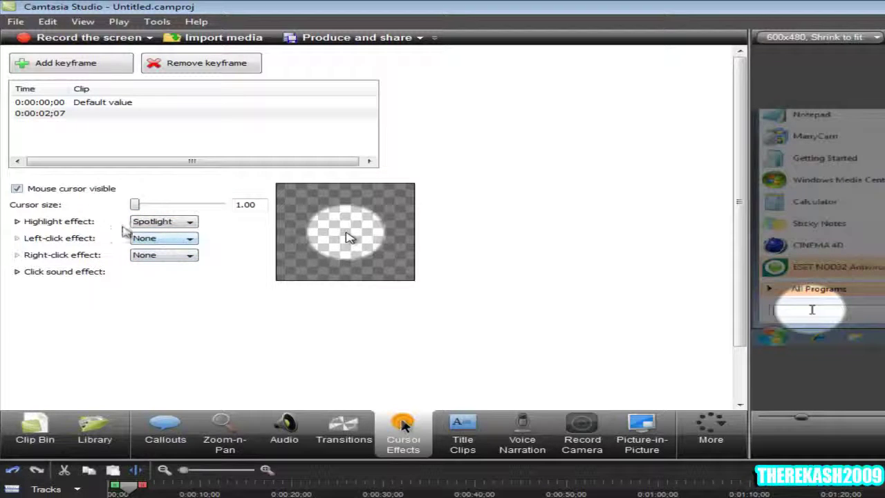
left_click(16, 223)
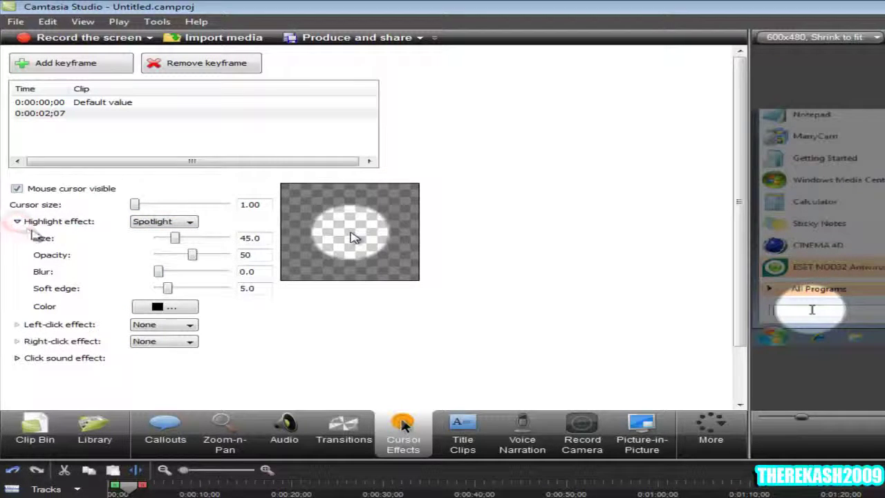
left_click_drag(176, 239, 210, 257)
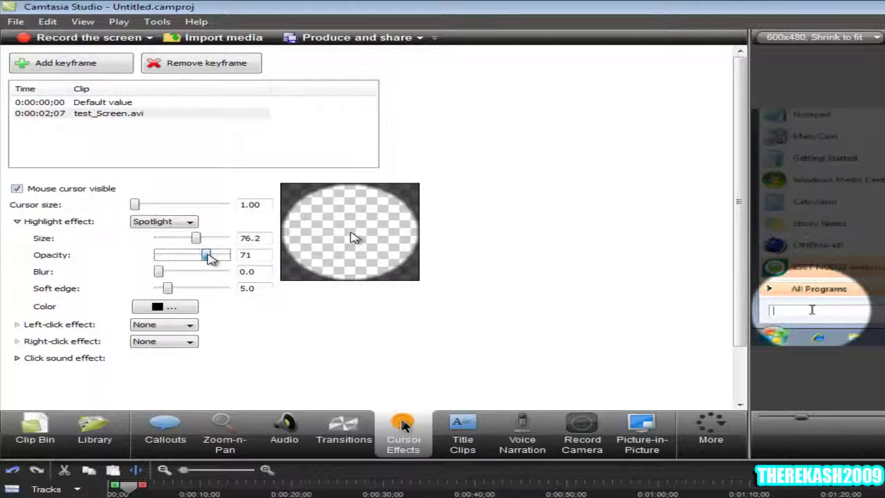
left_click_drag(159, 272, 188, 275)
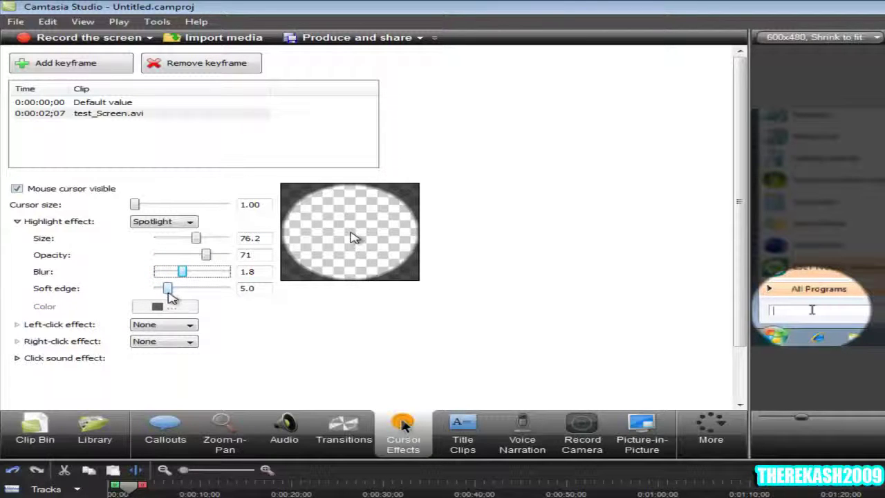
left_click(168, 290)
mouse_move(168, 291)
left_mouse_down()
mouse_move(161, 290)
mouse_move(222, 292)
mouse_move(168, 293)
left_mouse_up()
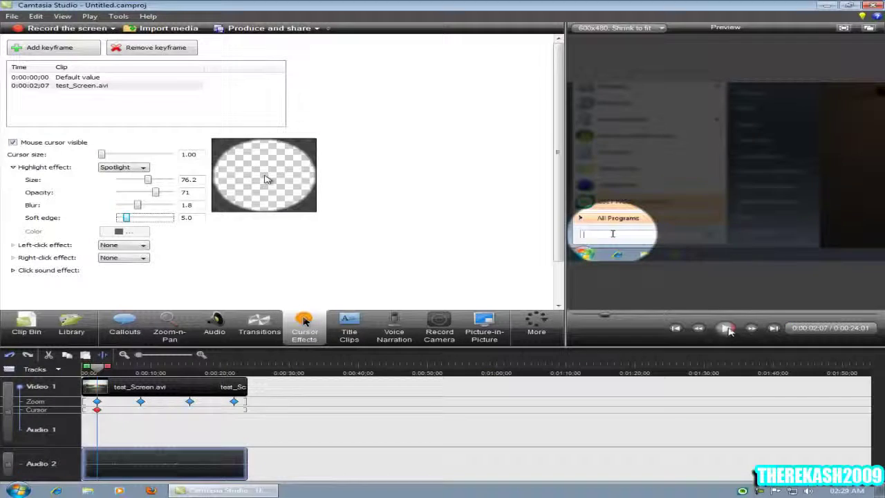
Step: Preview the spotlight, then add a 0:00:06;24 cursor keyframe setting the highlight to None
left_click(725, 328)
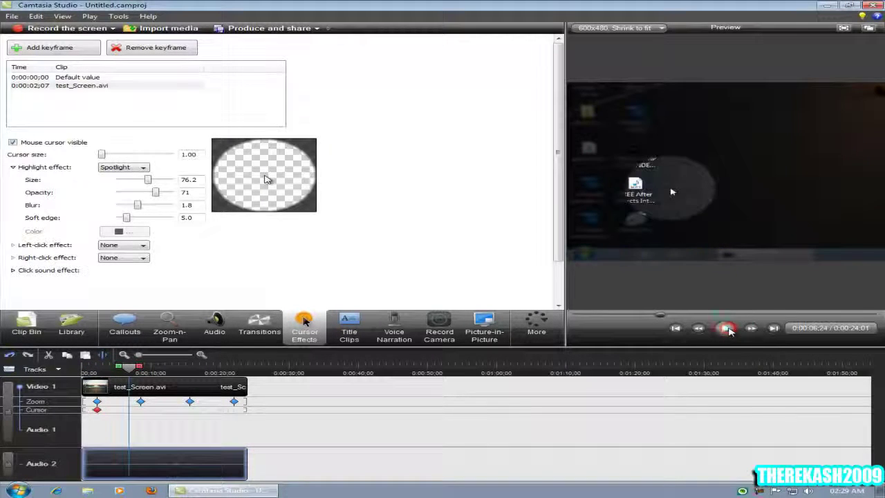
left_click(42, 49)
left_click(131, 166)
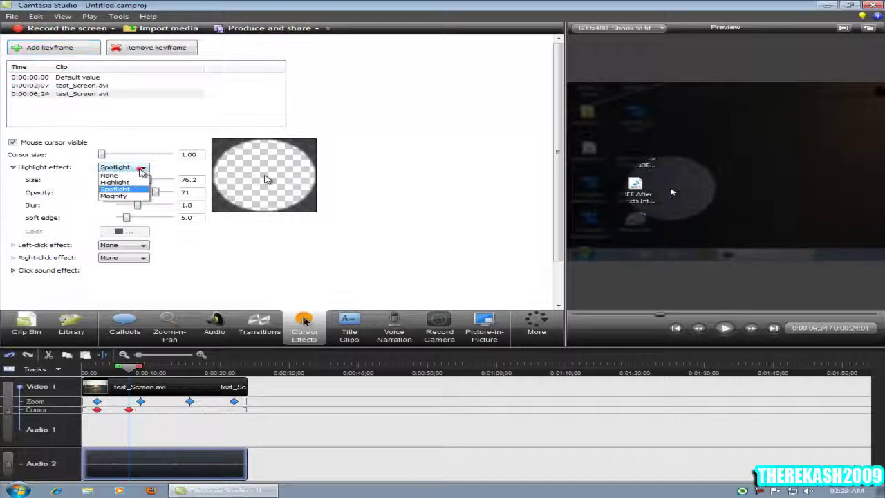
left_click(121, 174)
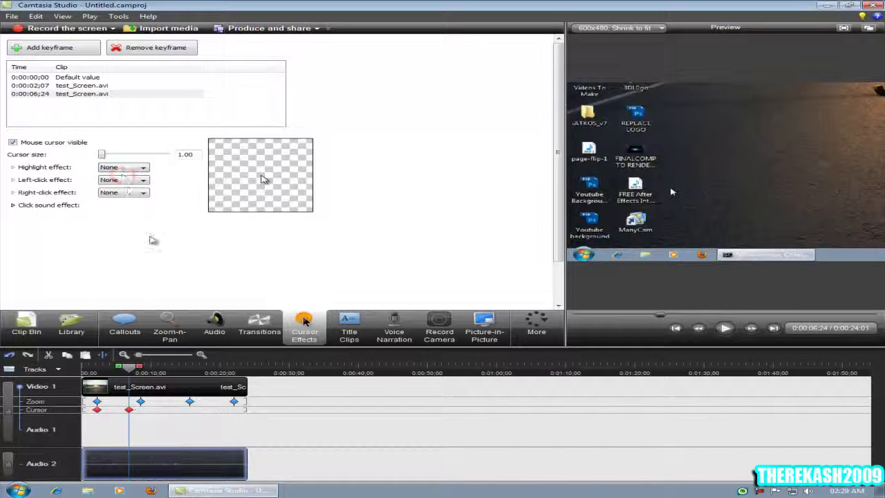
left_click(169, 327)
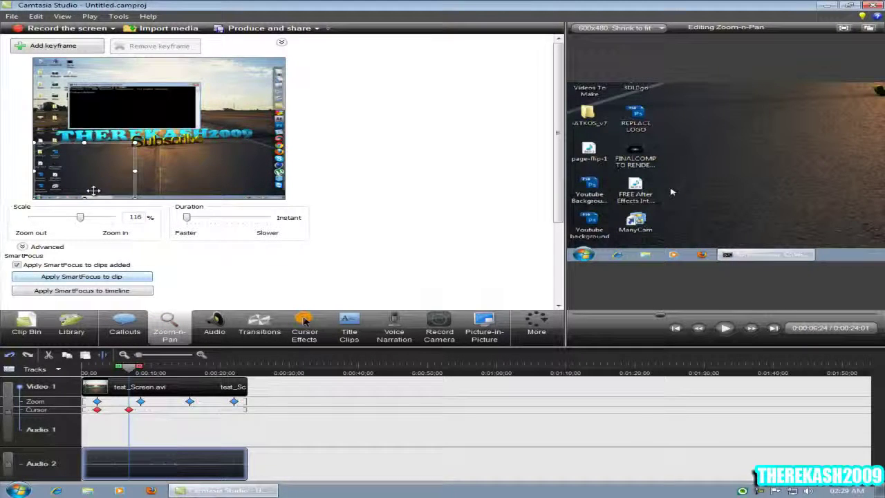
Step: Preview the zooming and reframe the zoom keyframe near ten seconds onto the command window
left_click(722, 329)
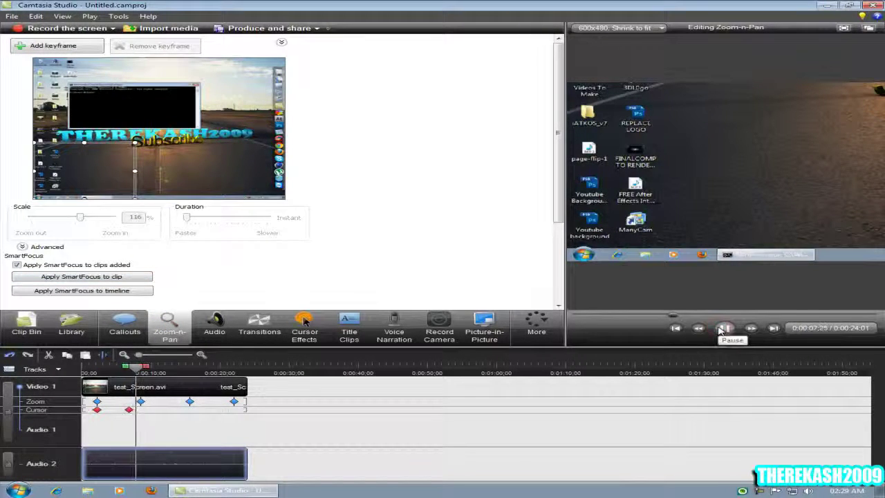
left_click(723, 329)
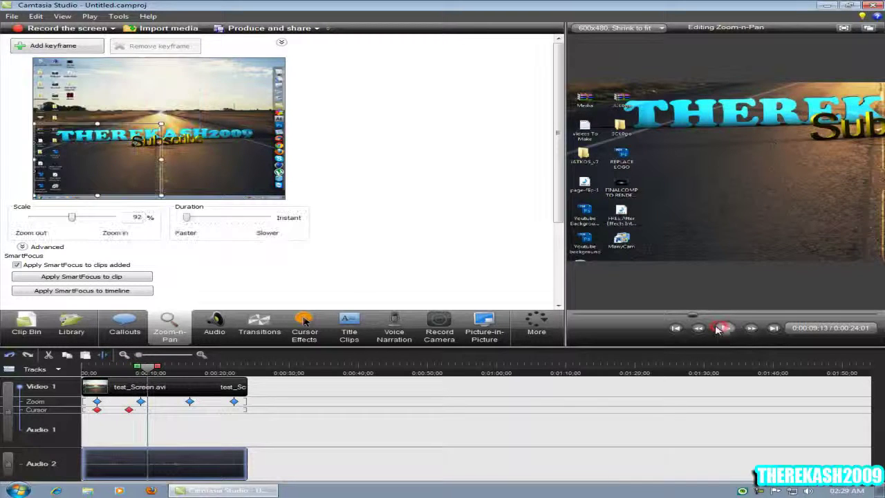
left_click(143, 402)
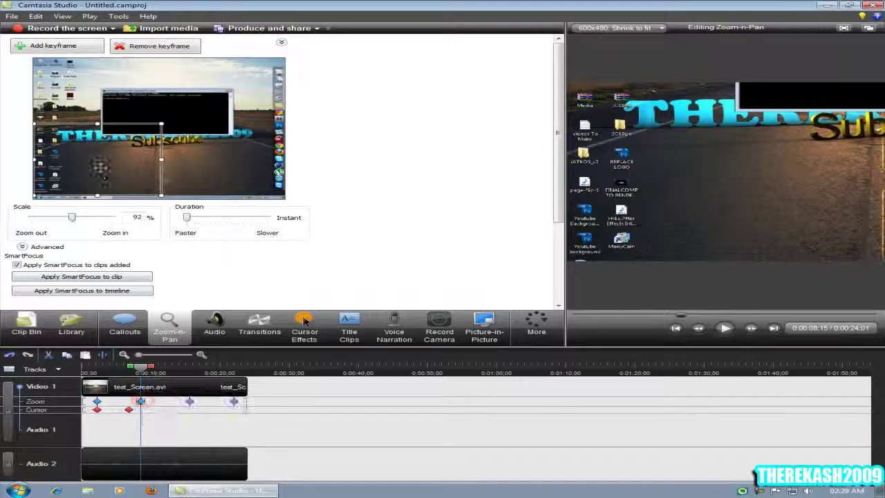
left_click_drag(99, 169, 167, 126)
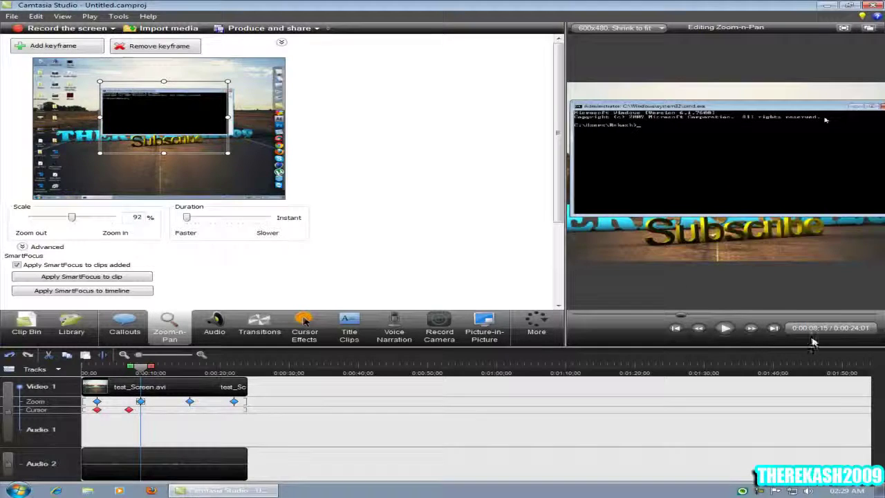
Step: Add a zoom keyframe at 0:00:10;28 panning to the Start menu at 92%
left_click(725, 330)
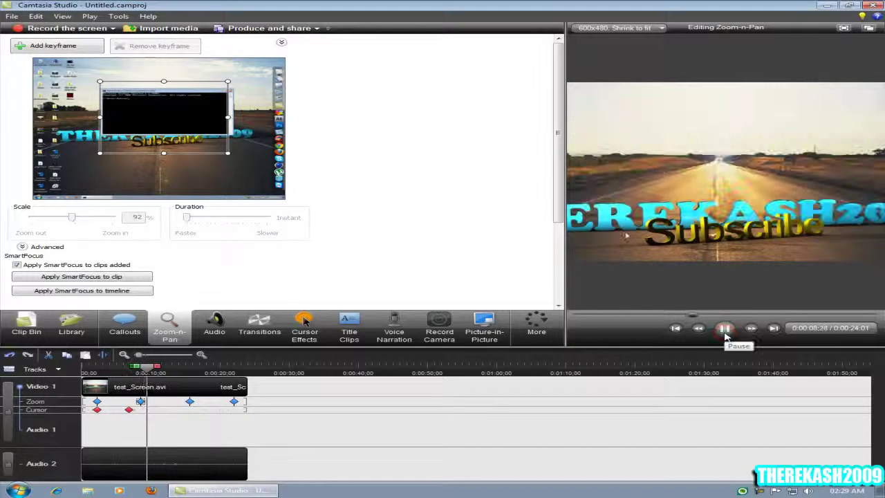
left_click(726, 330)
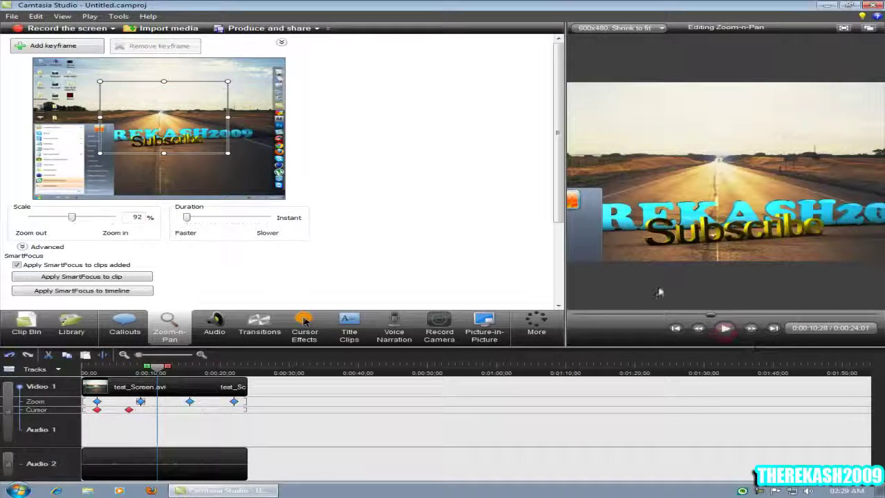
left_click_drag(191, 127, 125, 172)
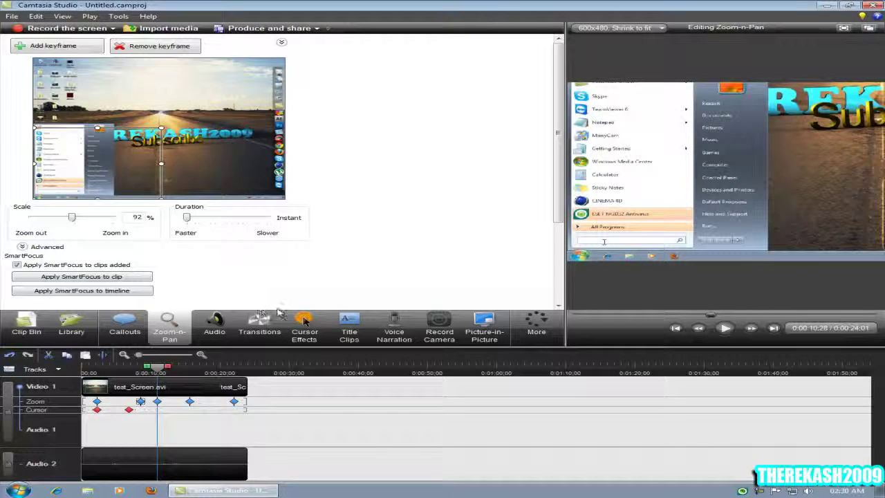
left_click(304, 328)
Step: Add a Spotlight cursor keyframe at 0:00:10;28 with size 80.3, blur 2.9 and opacity 77
left_click(52, 48)
left_click(143, 167)
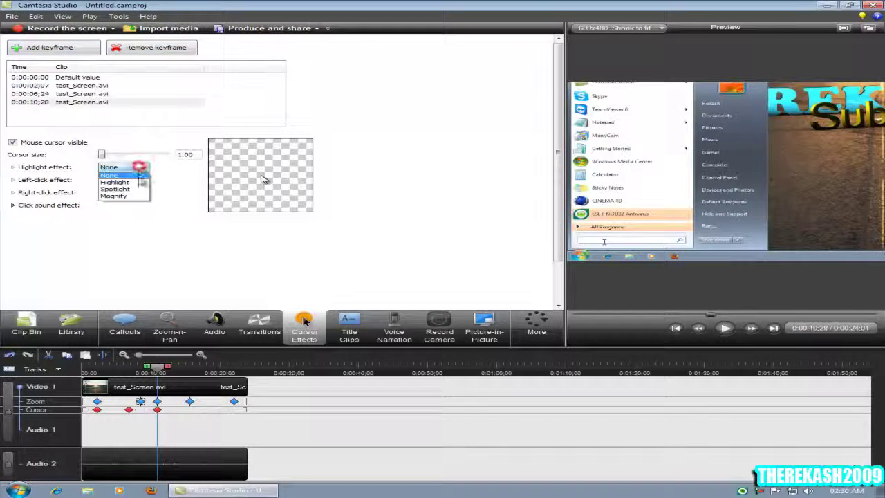
left_click(123, 184)
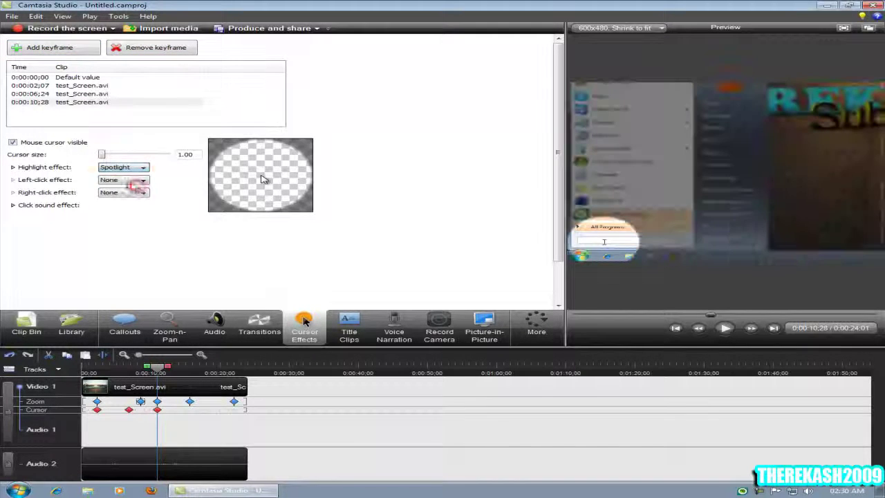
left_click(13, 167)
mouse_move(148, 180)
left_mouse_down()
mouse_move(134, 194)
mouse_move(152, 194)
left_mouse_up()
left_click(139, 205)
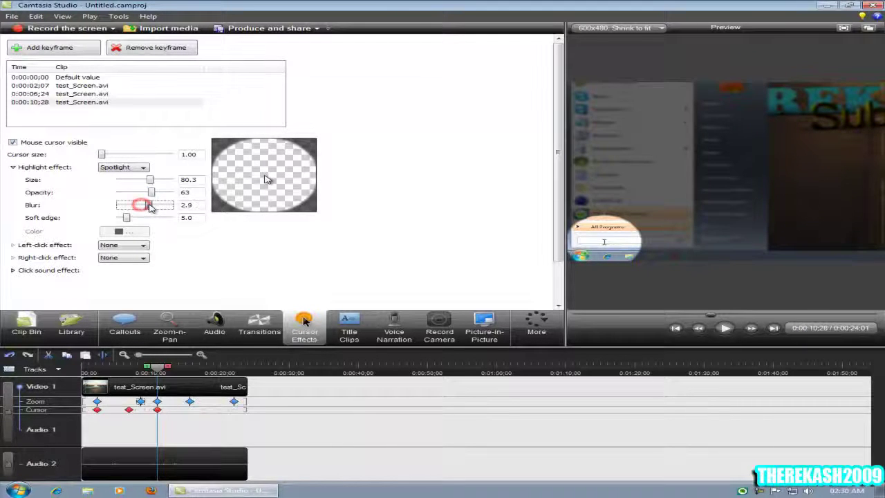
left_click_drag(152, 192, 159, 193)
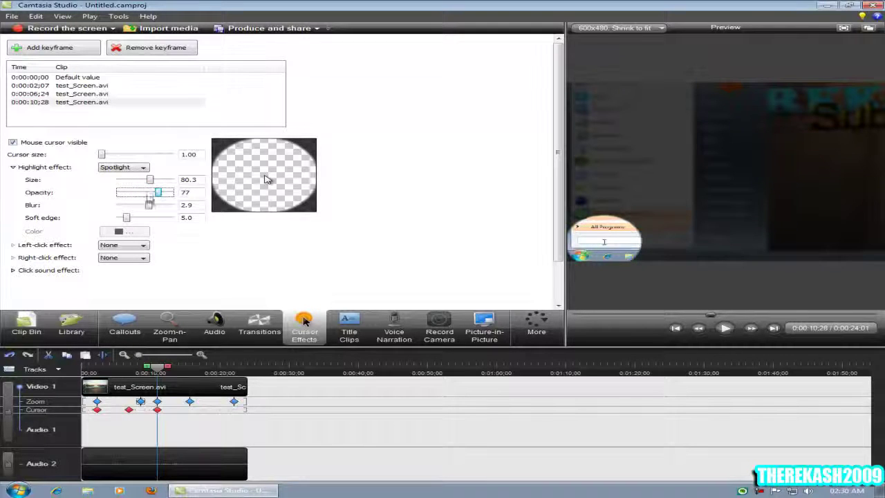
Step: Preview, then add a 0:00:15;29 cursor keyframe with highlight set to None and replay
left_click(723, 330)
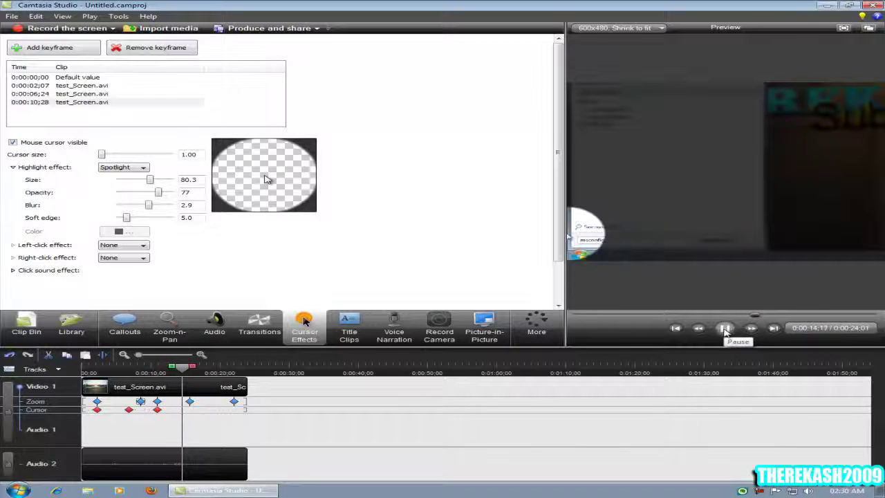
left_click(726, 329)
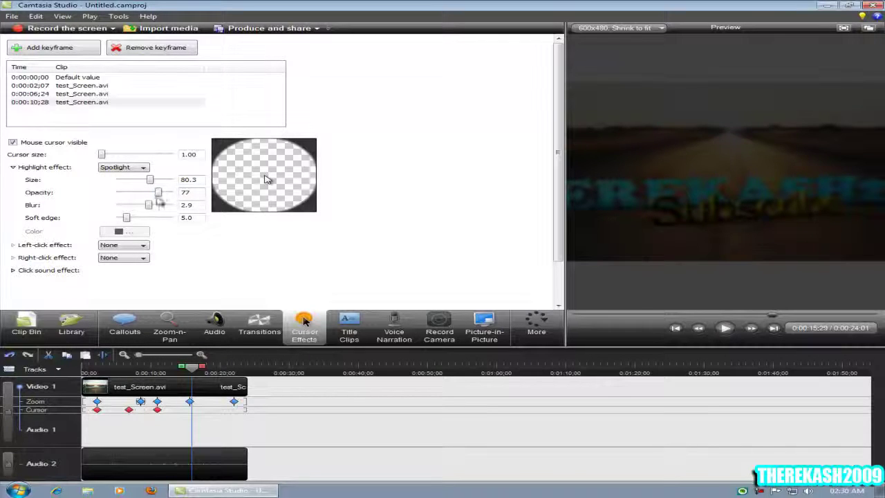
left_click(52, 47)
left_click_drag(101, 155, 104, 154)
left_click(109, 168)
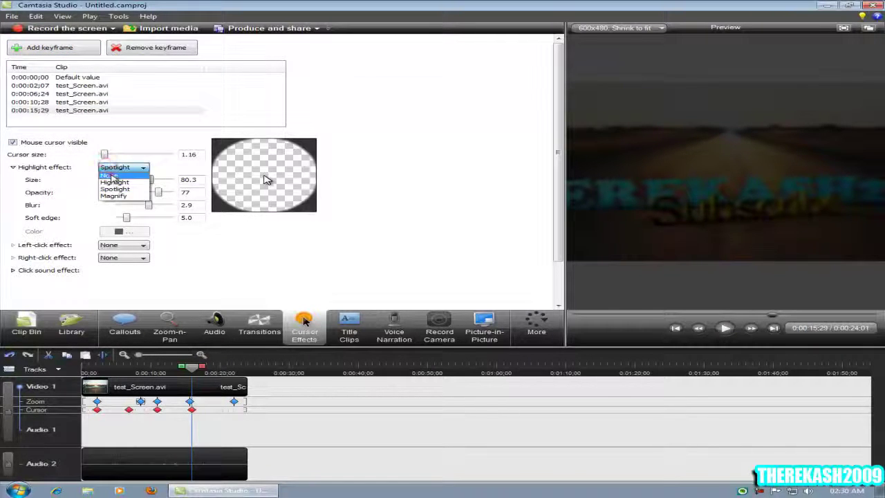
left_click(109, 175)
left_click(727, 329)
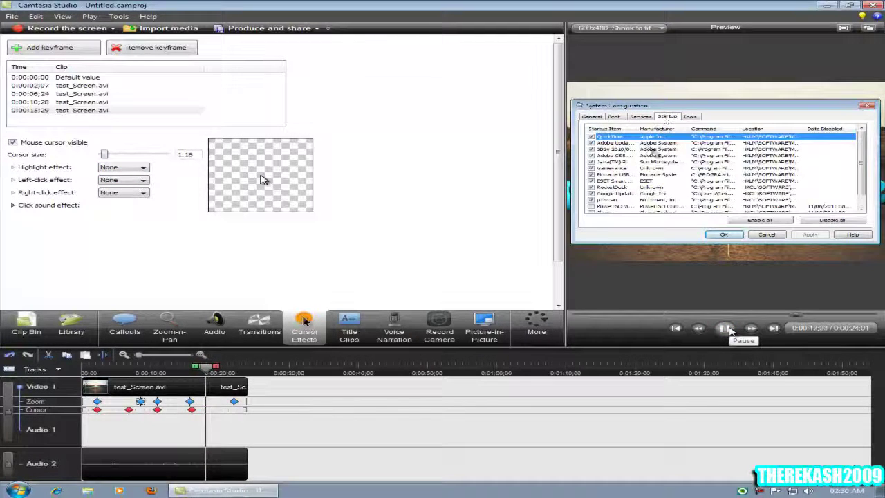
left_click(726, 329)
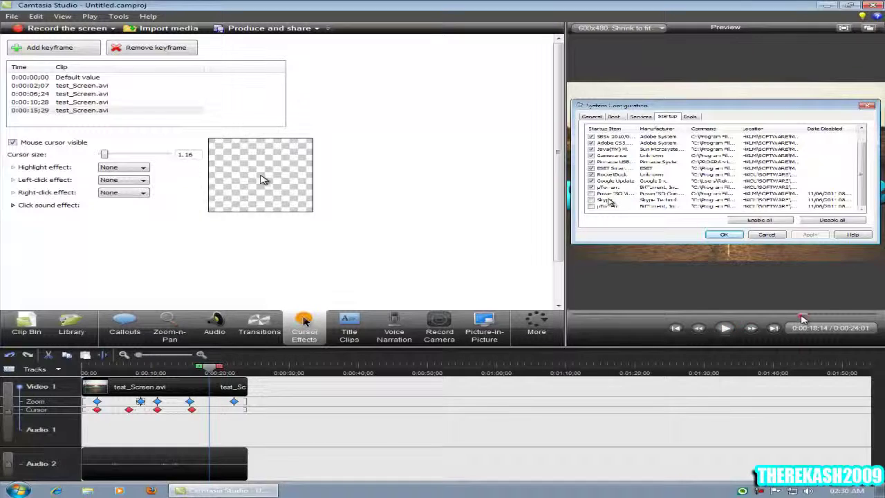
Step: Replay from the start and move the first cursor keyframe from 0:00:02;07 to 0:00:02;12
left_click_drag(802, 319, 578, 315)
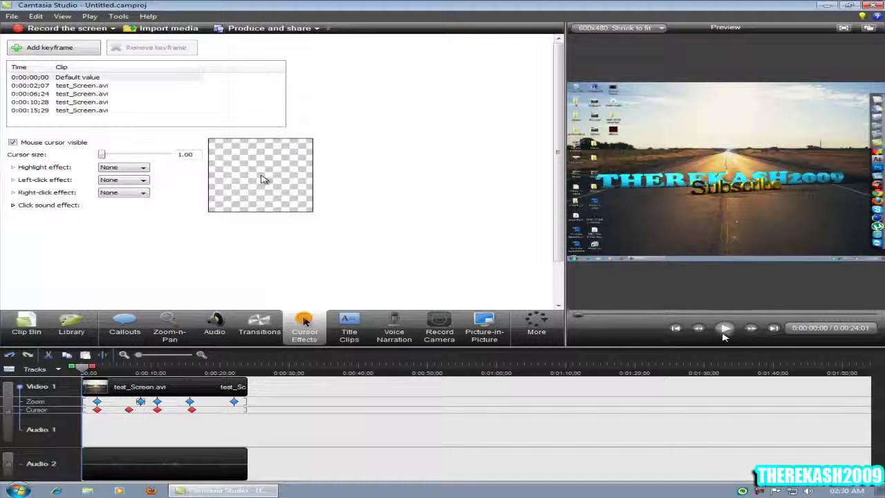
left_click(725, 334)
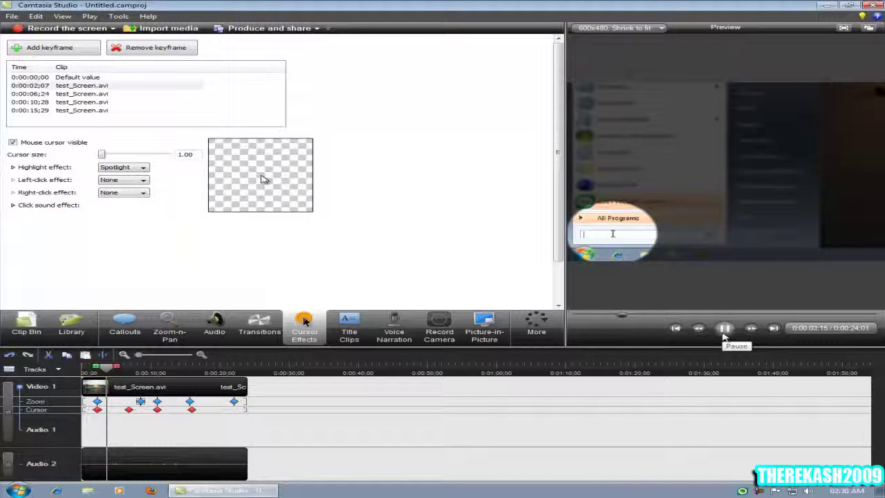
left_click(724, 335)
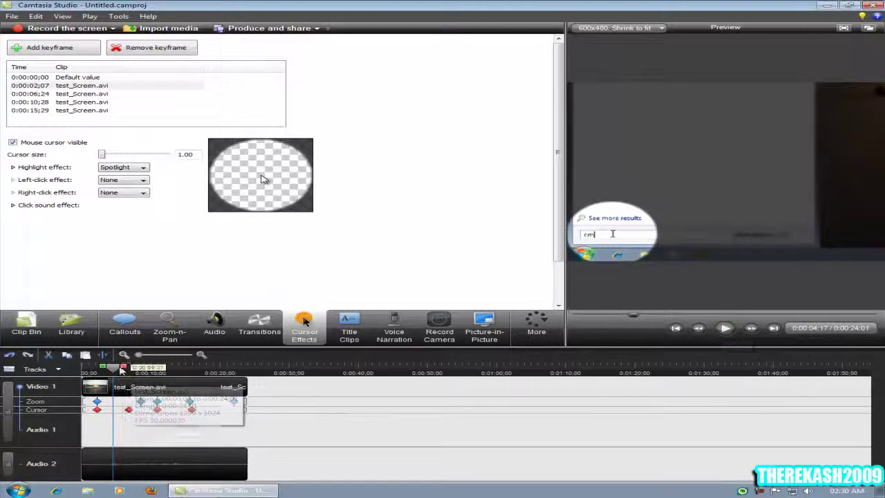
left_click_drag(118, 368, 86, 368)
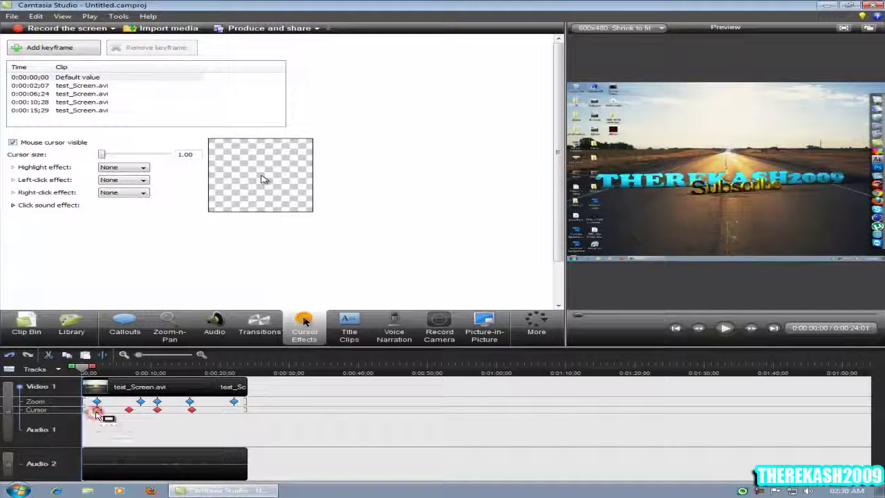
left_click_drag(98, 412, 100, 412)
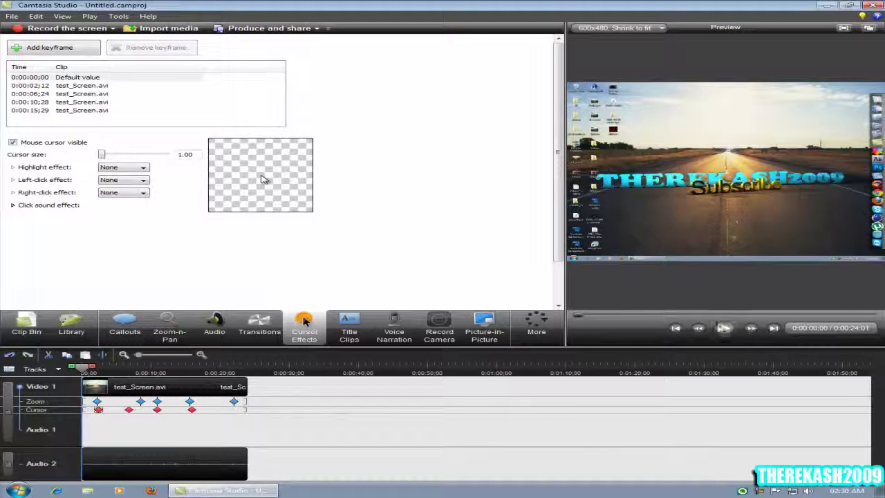
left_click(724, 330)
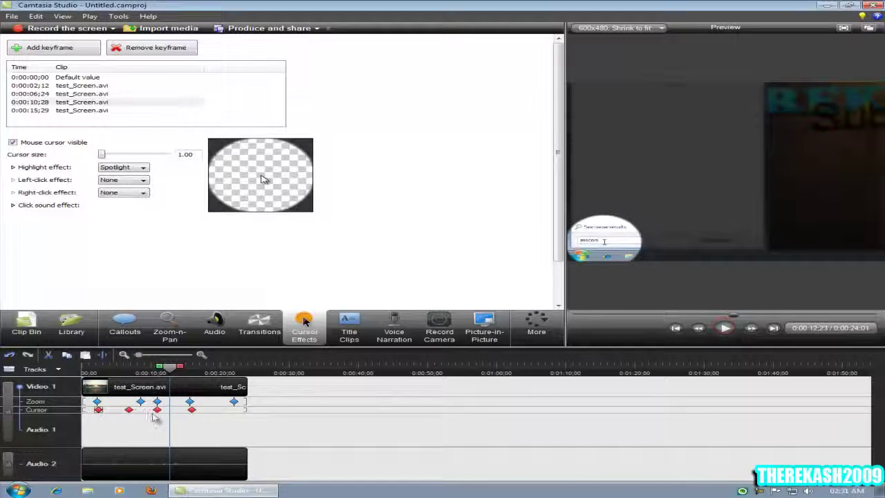
Step: Move the spotlight cursor keyframe from 0:00:10;28 to 0:00:11;03 and replay to check
left_click_drag(158, 410, 158, 410)
left_click(146, 366)
left_click(725, 330)
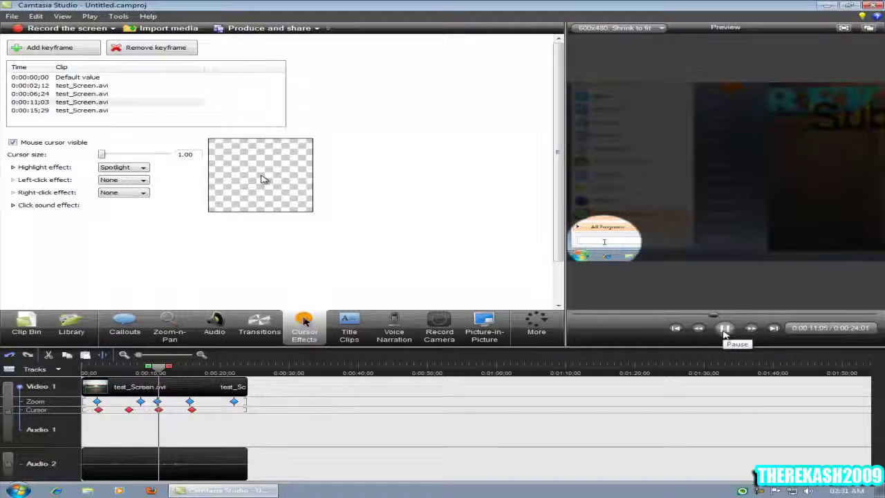
left_click(725, 329)
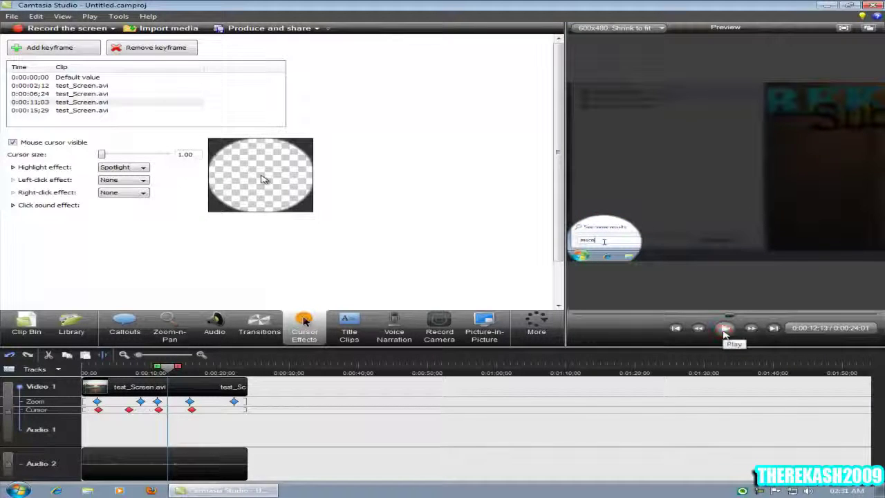
left_click(724, 329)
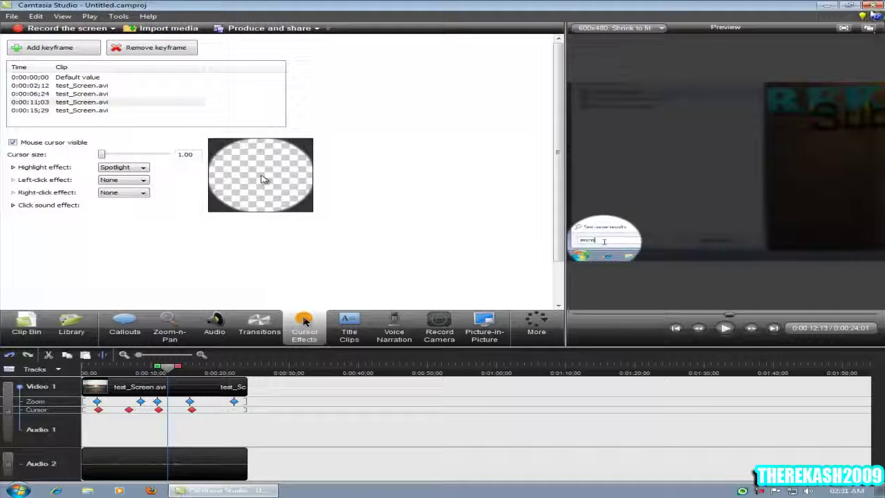
Step: Close Camtasia Studio without saving Untitled.camproj
left_click(874, 6)
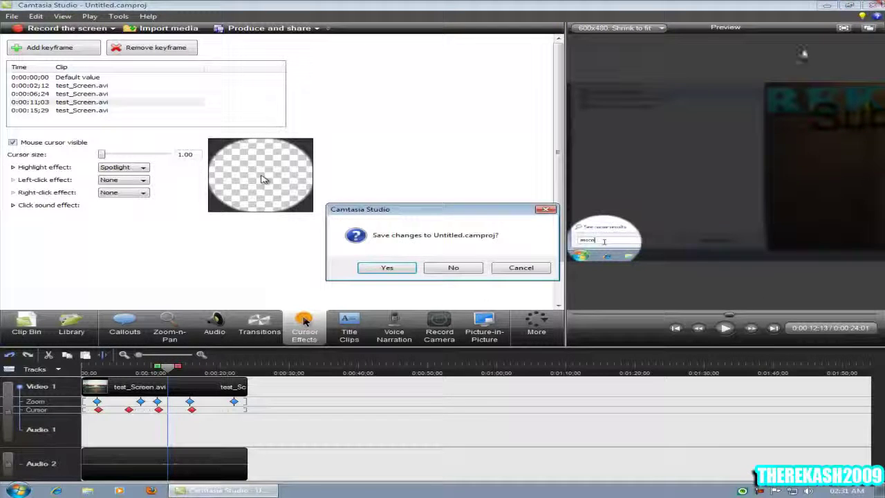
left_click(454, 269)
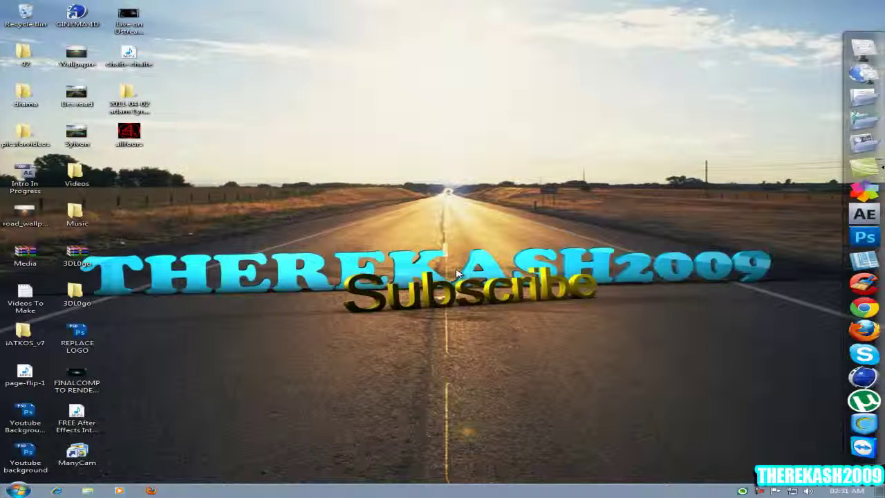